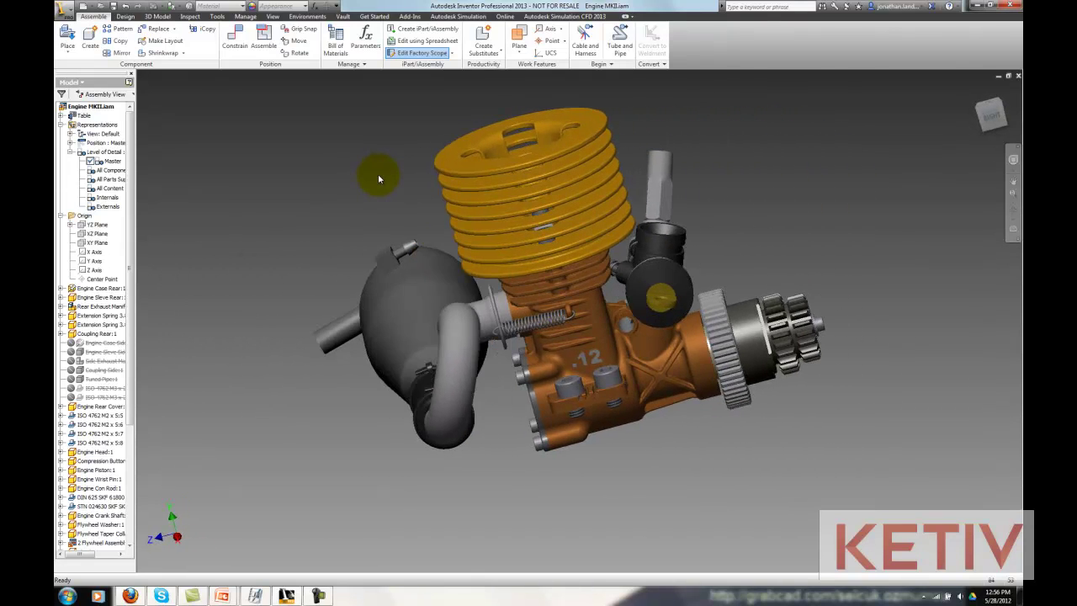
pyautogui.click(272, 17)
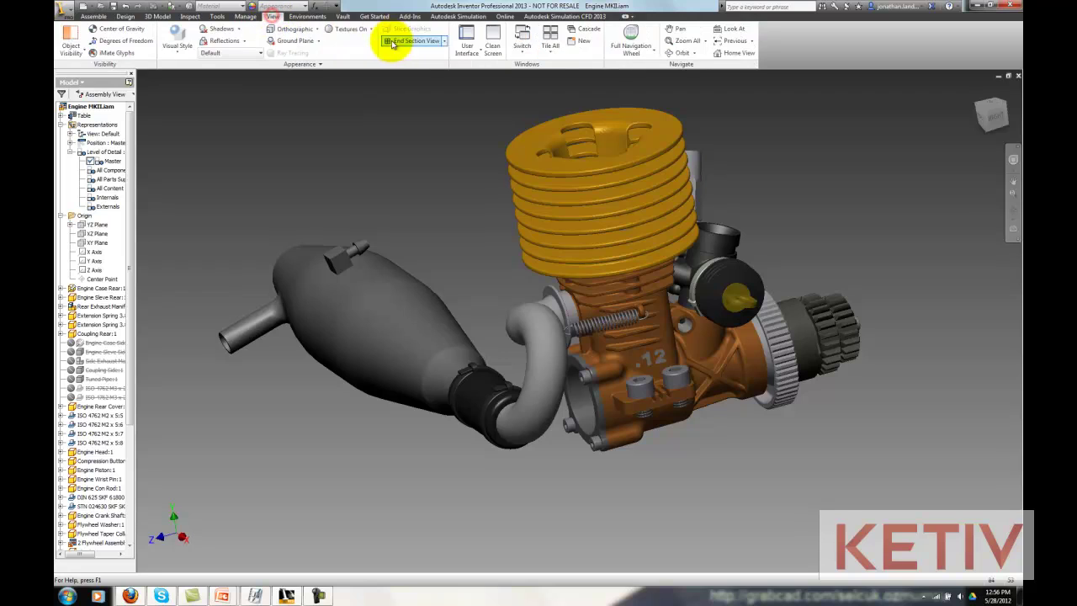
pyautogui.click(441, 42)
pyautogui.click(424, 77)
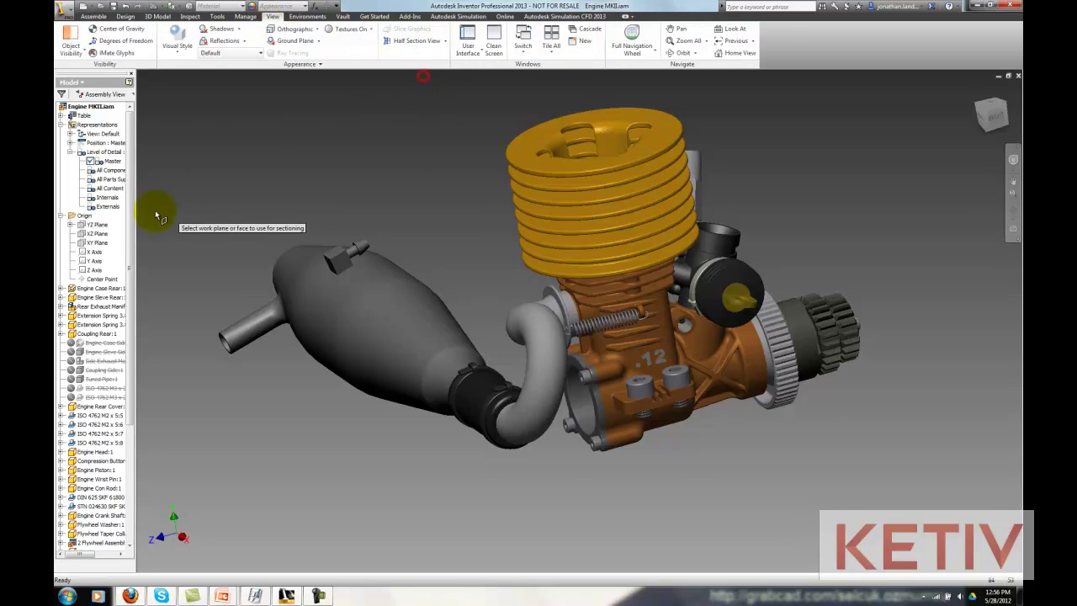
pyautogui.click(100, 225)
pyautogui.rightClick(240, 149)
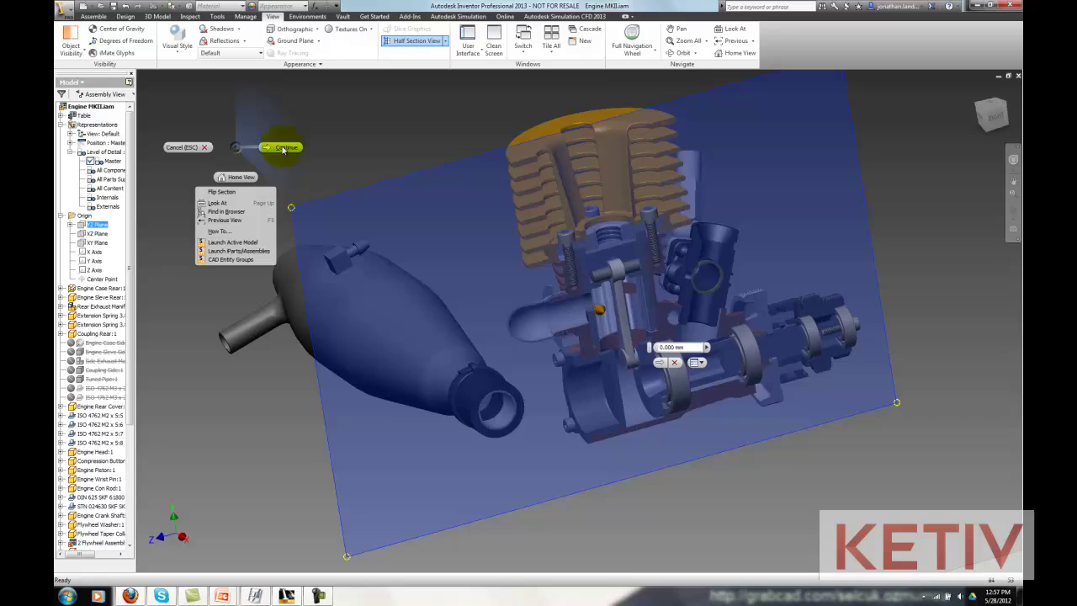
pyautogui.click(281, 149)
pyautogui.scroll(5, 281, 149)
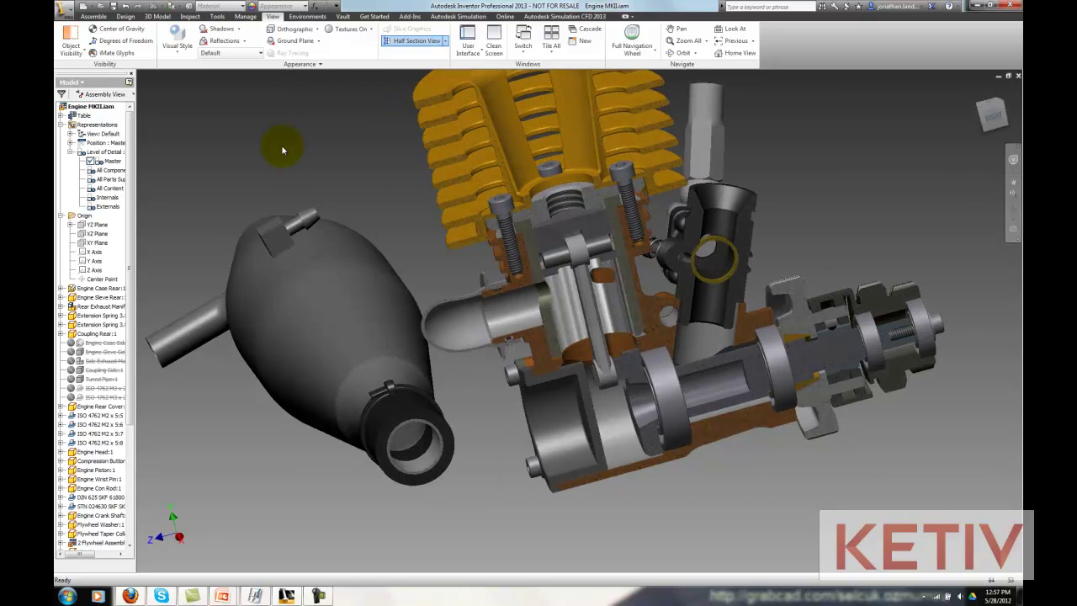
pyautogui.click(445, 40)
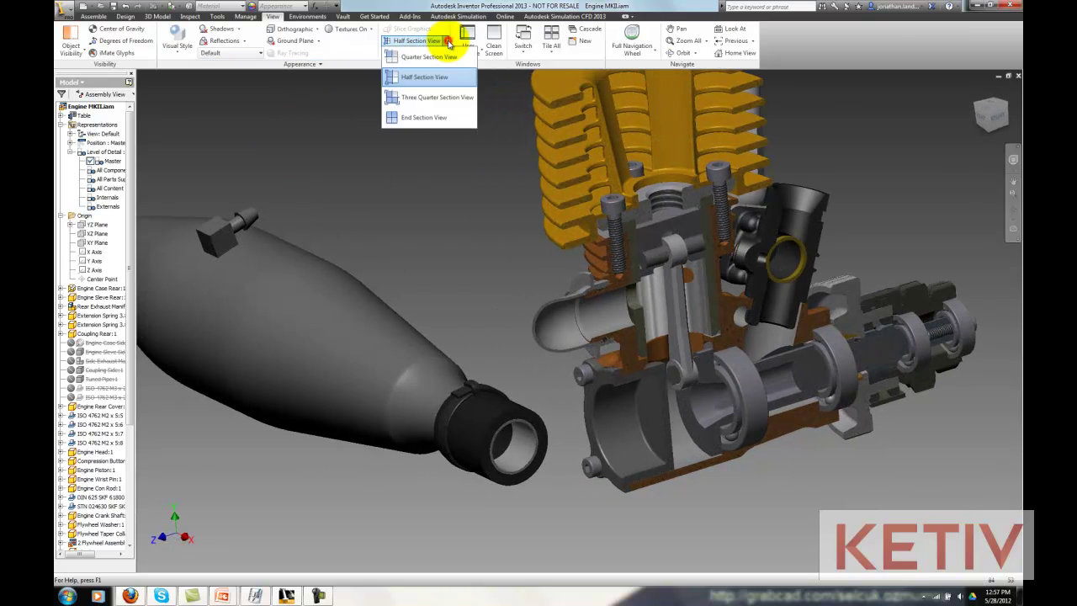
pyautogui.click(426, 118)
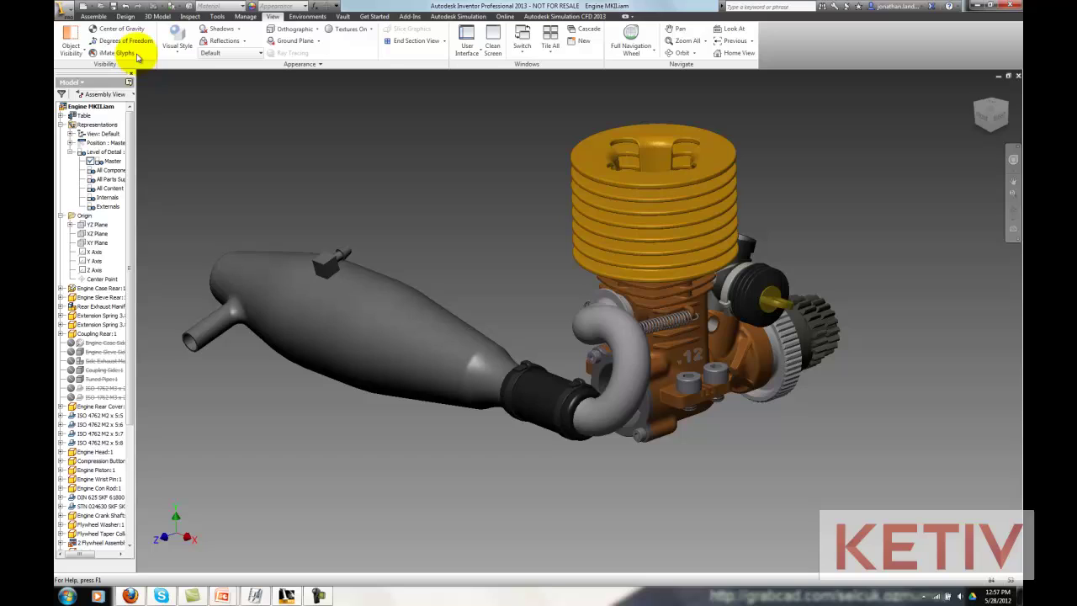
# Create a new part from the template and derive it from Engine MKII.iam
pyautogui.click(84, 8)
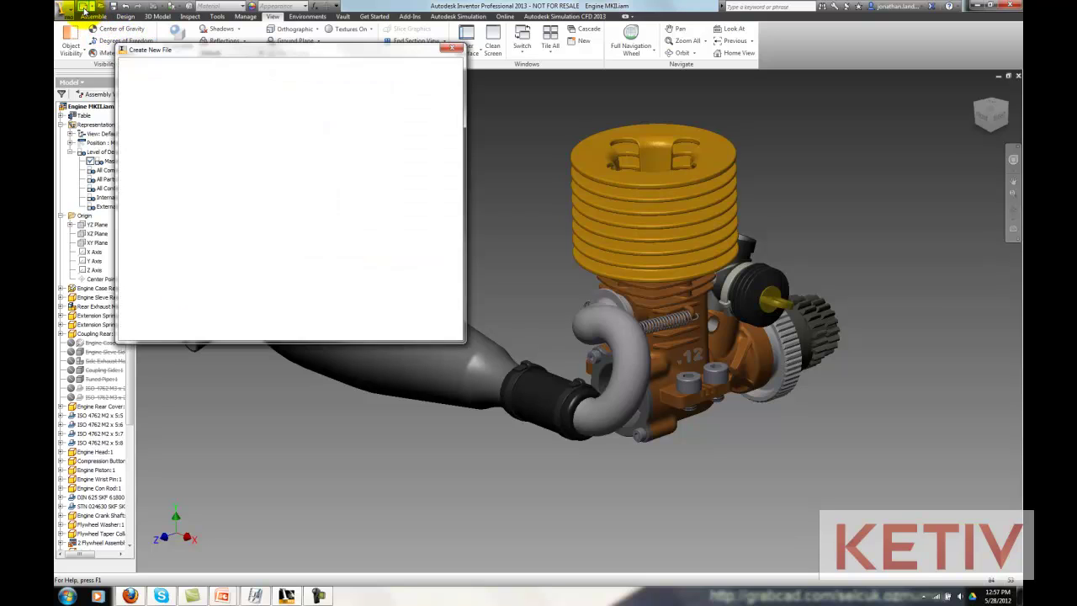
pyautogui.doubleClick(268, 110)
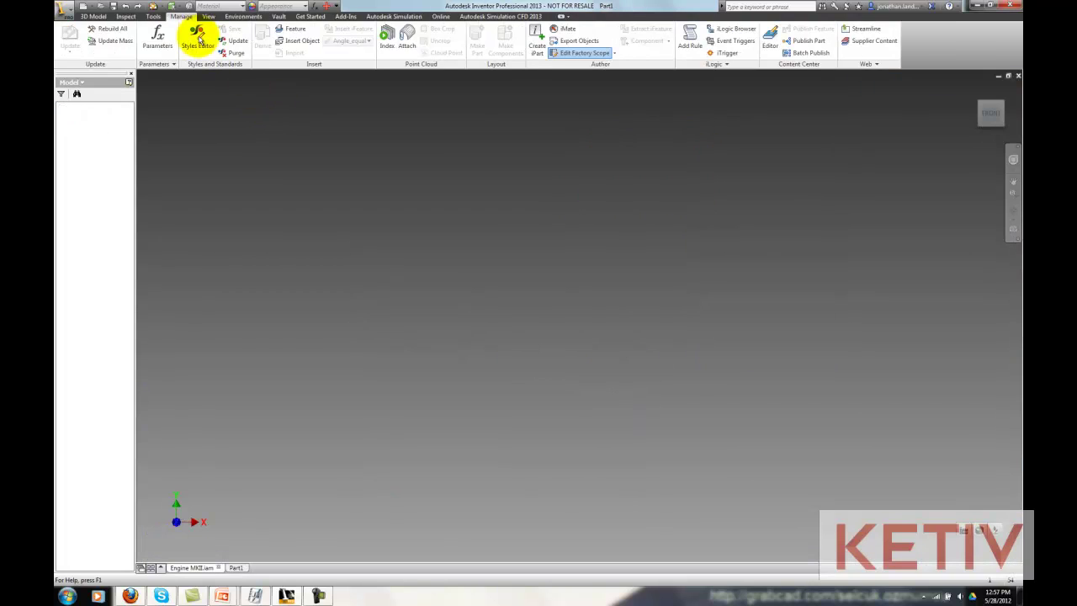
pyautogui.click(181, 17)
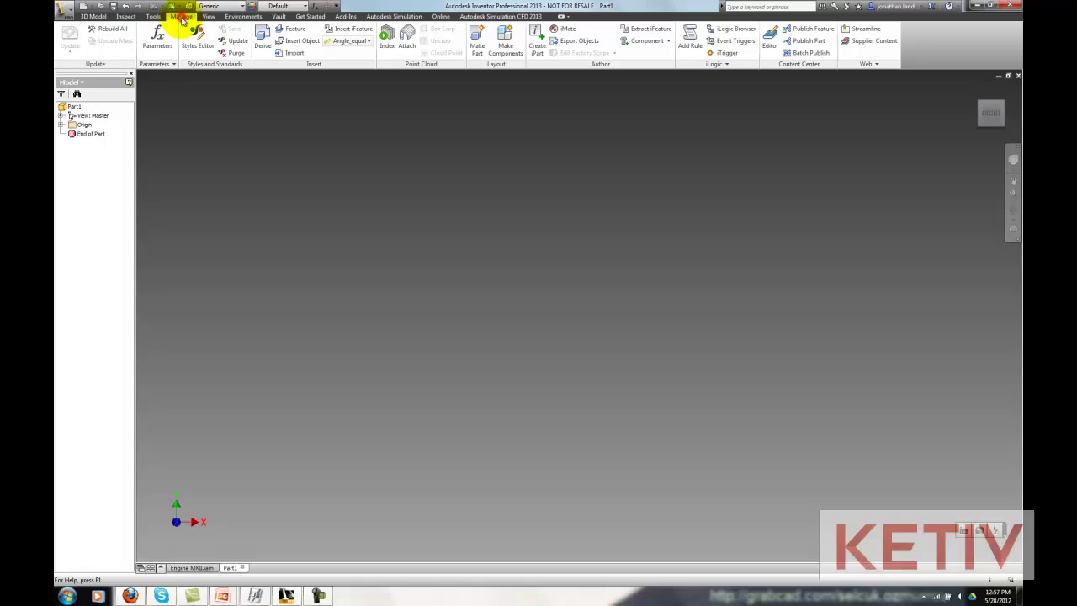
pyautogui.click(262, 41)
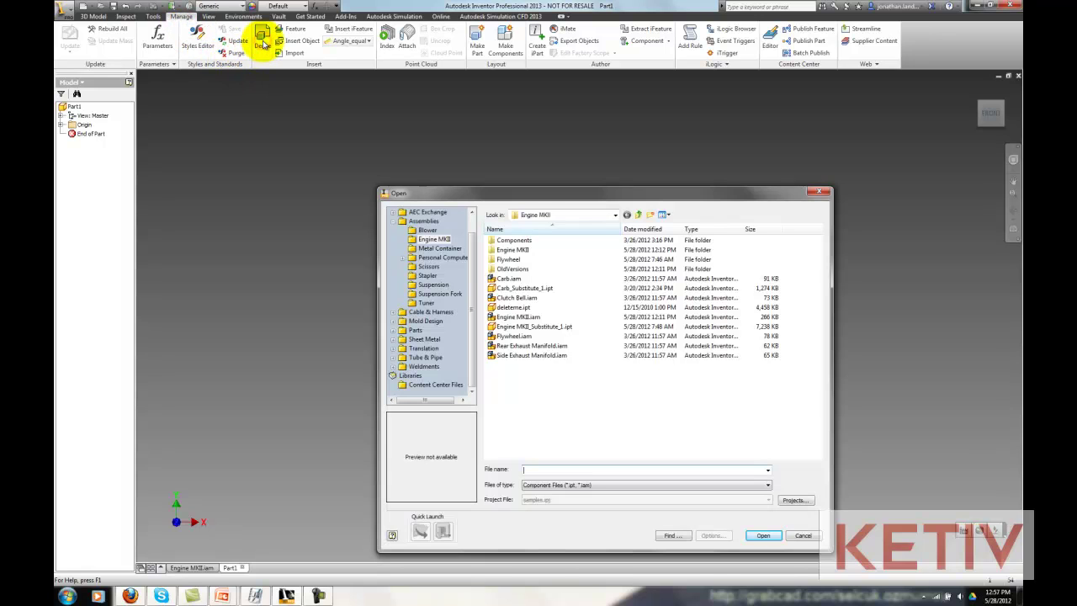
pyautogui.click(539, 316)
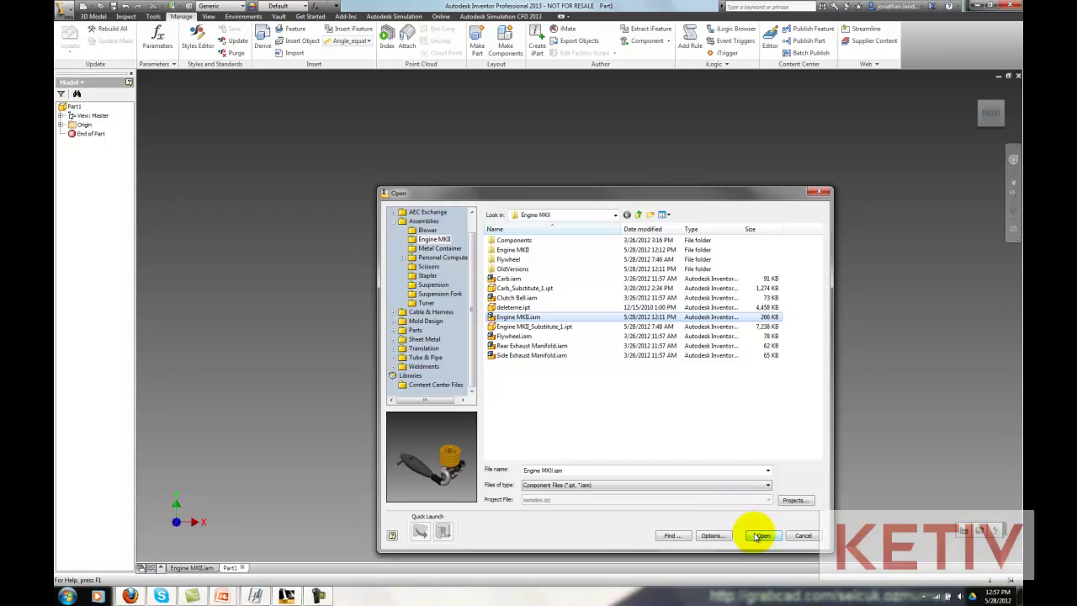
pyautogui.click(760, 536)
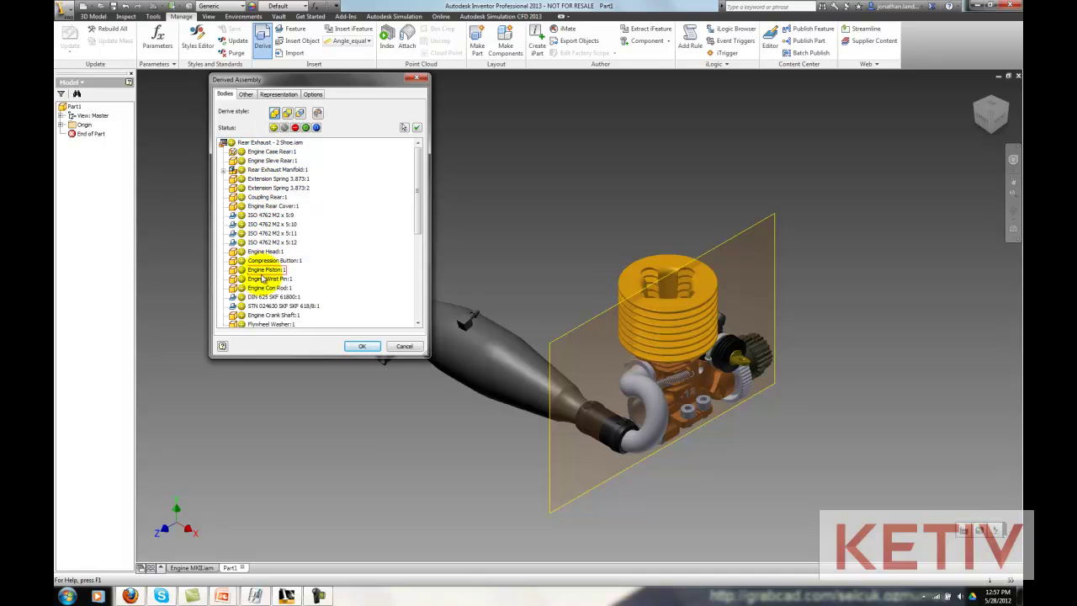
# Derive the engine with visibility removal at 8%, hole patching set to All, internal voids removed
pyautogui.click(245, 94)
pyautogui.click(269, 95)
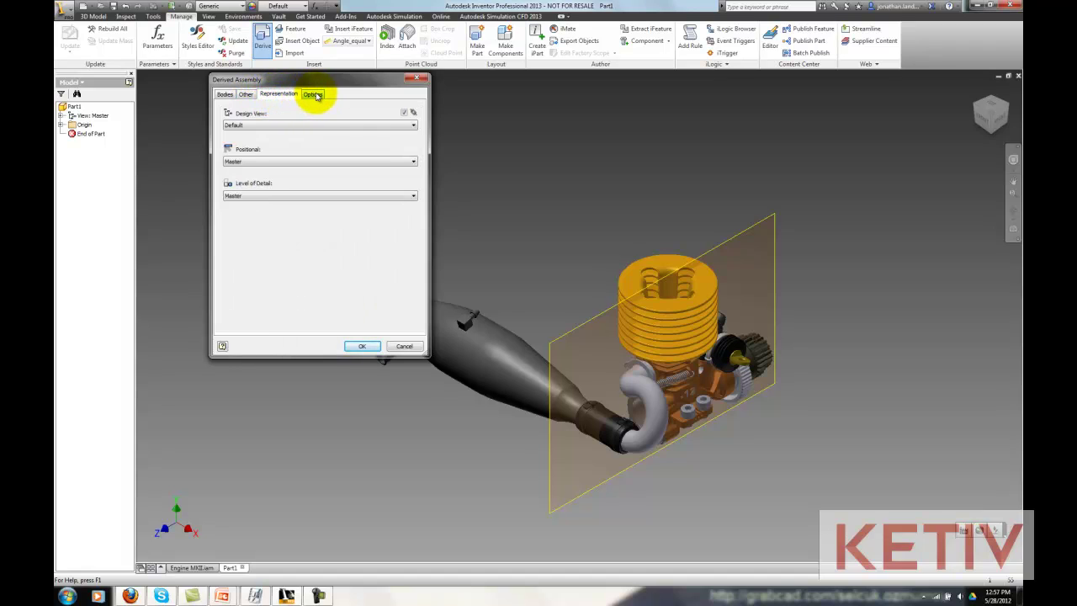
pyautogui.click(314, 94)
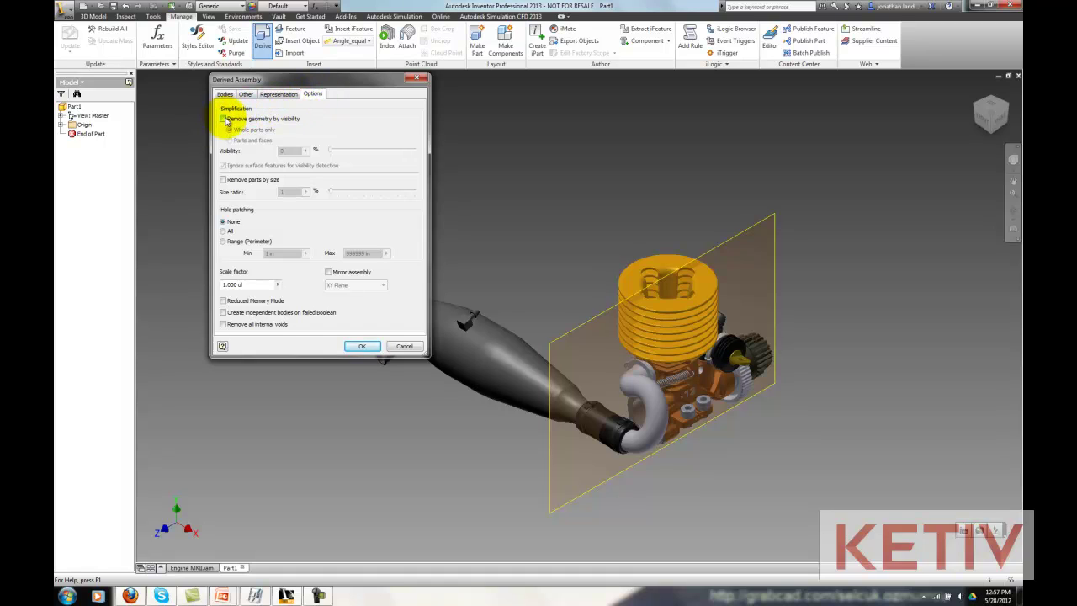
pyautogui.click(223, 119)
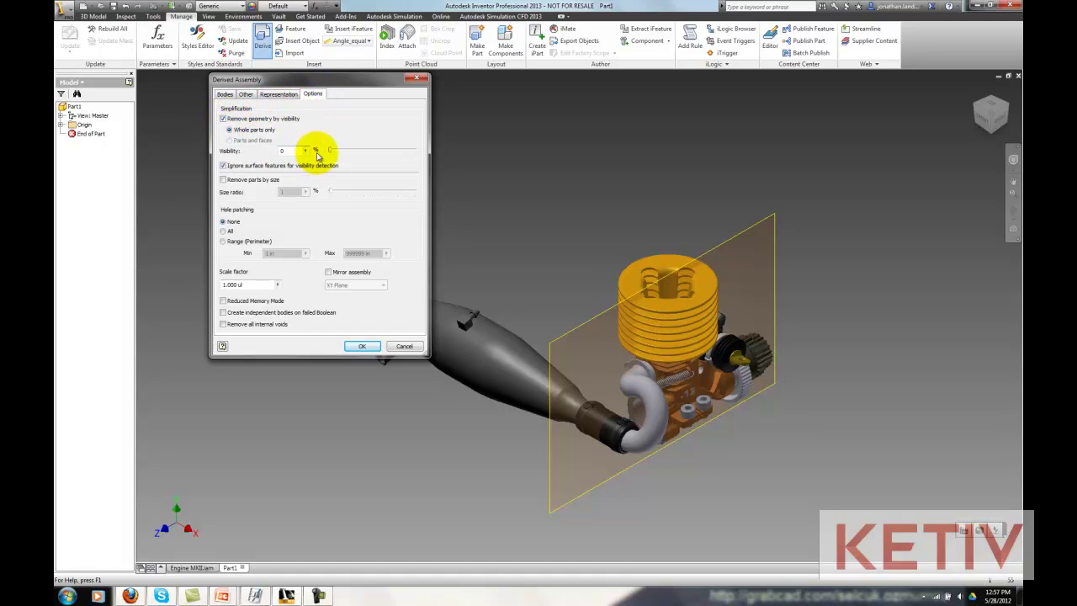
pyautogui.moveTo(333, 154)
pyautogui.mouseDown()
pyautogui.moveTo(410, 159)
pyautogui.moveTo(337, 152)
pyautogui.mouseUp()
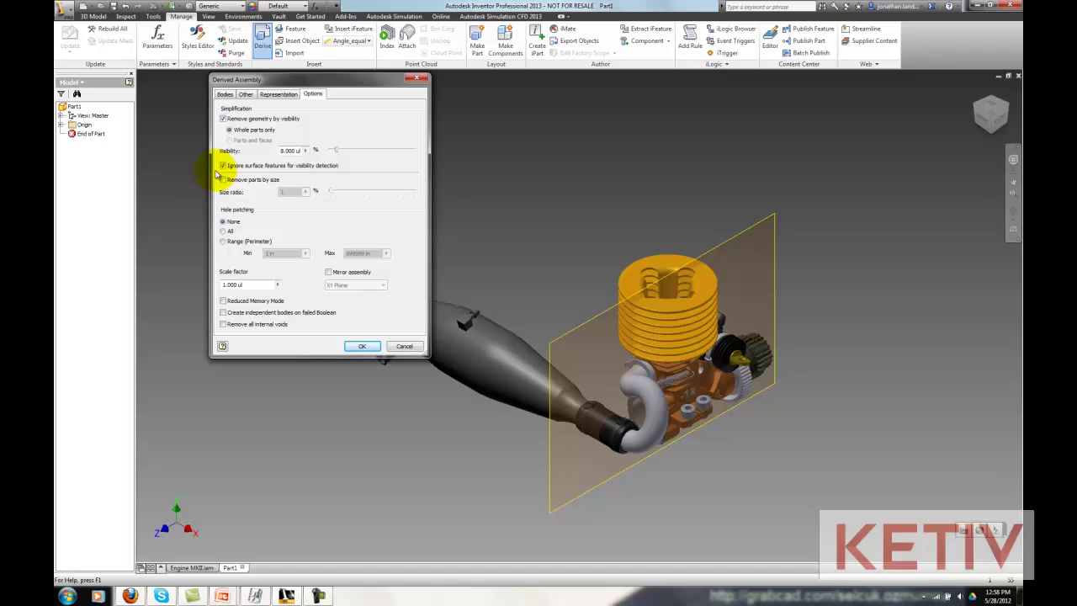
pyautogui.click(223, 180)
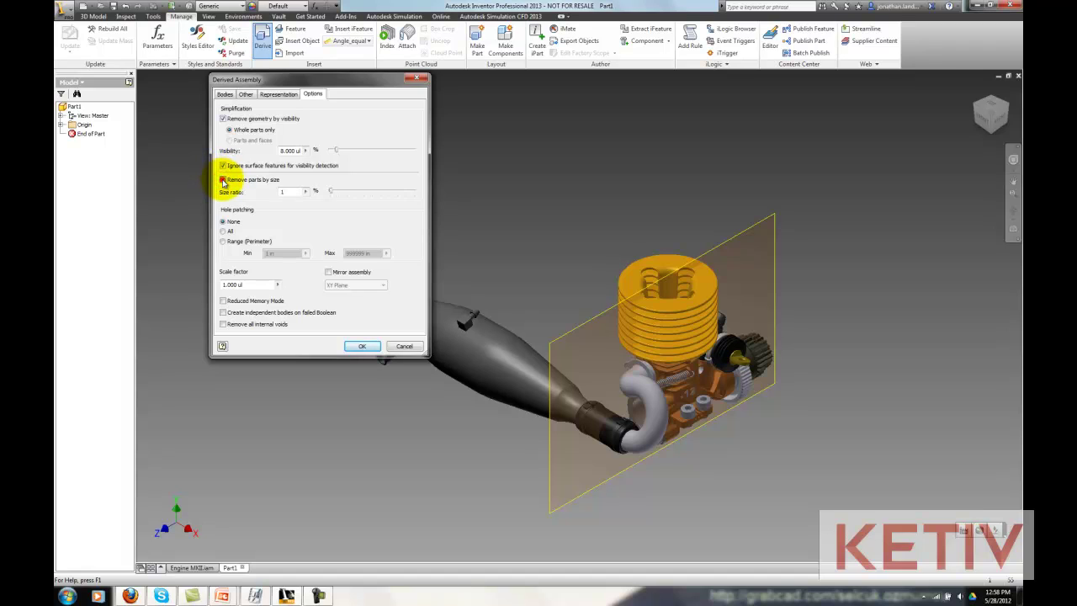
pyautogui.click(223, 181)
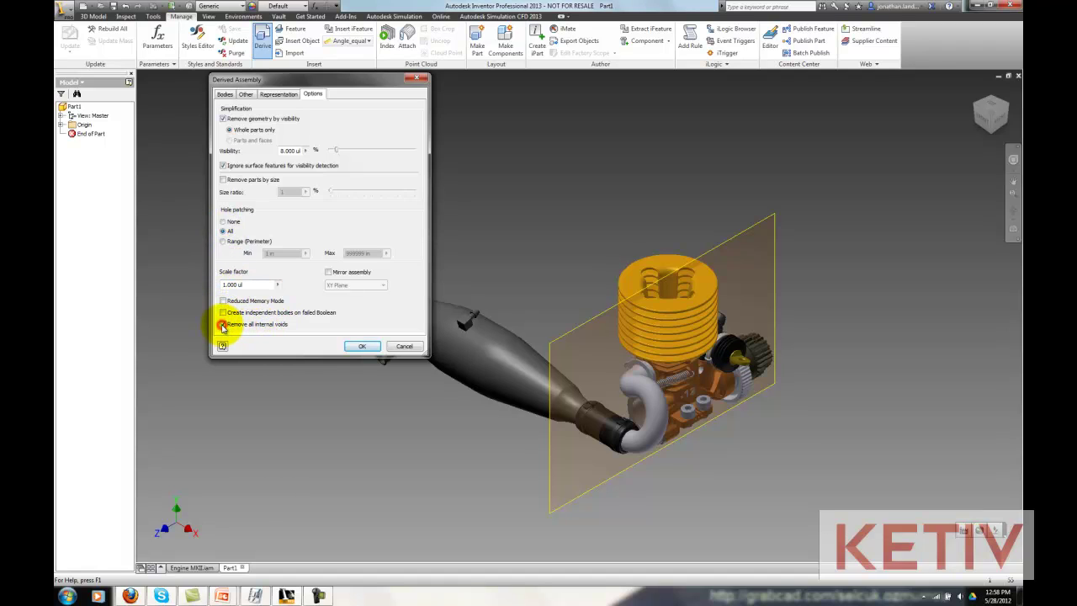
pyautogui.click(360, 347)
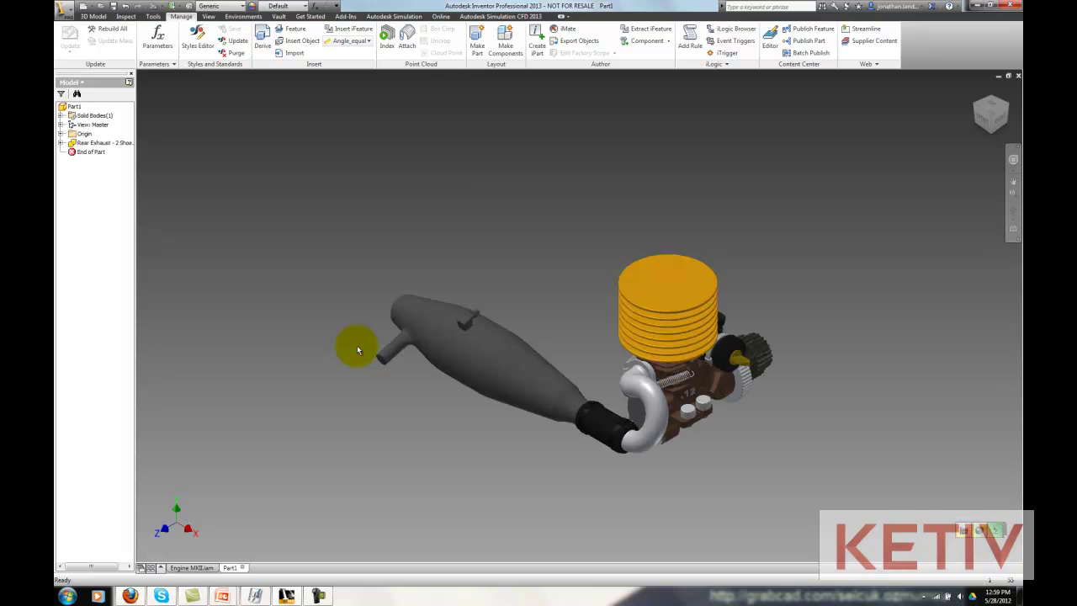
# Orbit and zoom in on the derived engine body, then bring up the View tools
pyautogui.keyDown('shift'); pyautogui.moveTo(356, 350); pyautogui.dragTo(678, 370, button='middle'); pyautogui.keyUp('shift')
pyautogui.scroll(5, 678, 371)
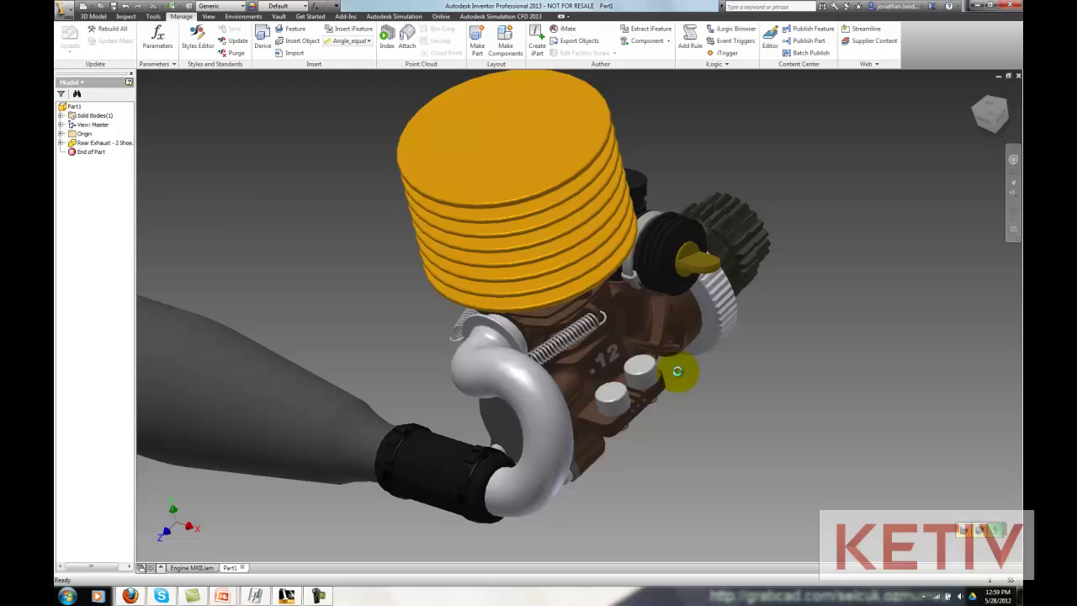
pyautogui.click(212, 17)
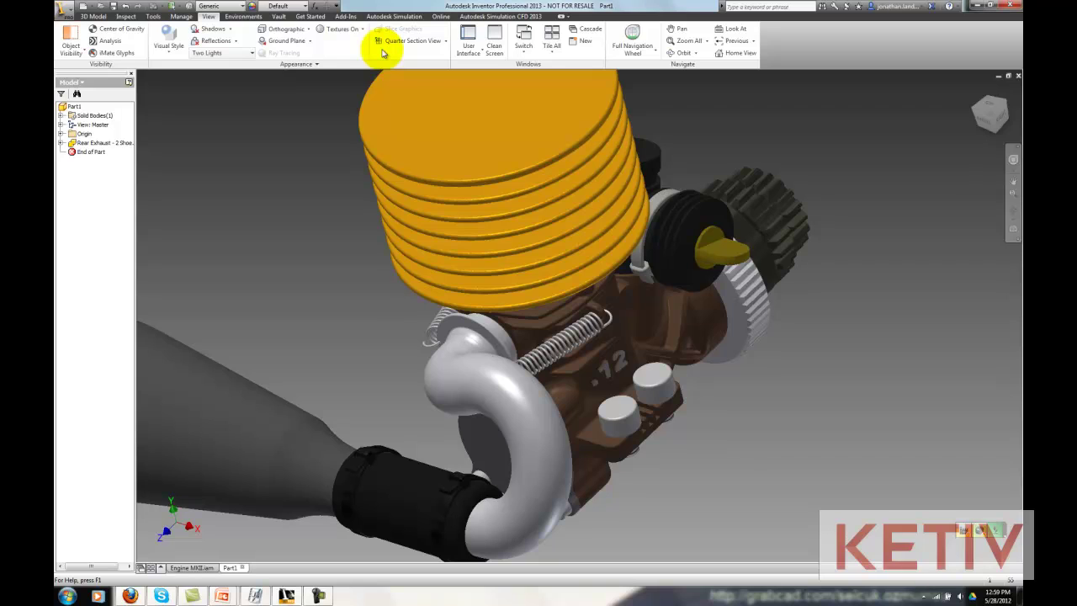
pyautogui.click(446, 41)
pyautogui.click(423, 79)
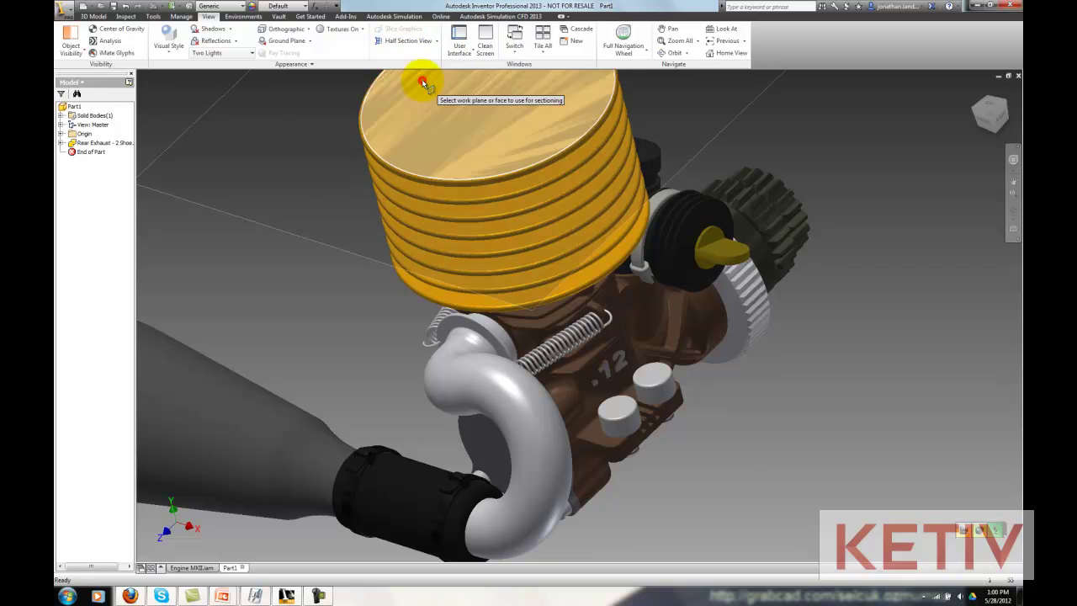
pyautogui.click(669, 416)
pyautogui.moveTo(636, 410); pyautogui.dragTo(745, 440)
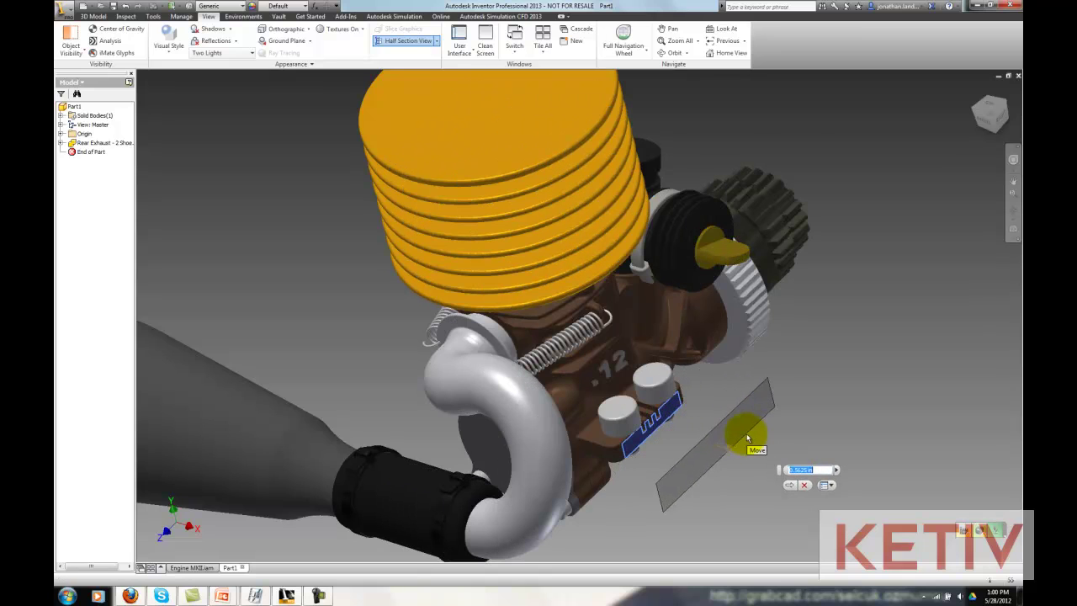
pyautogui.rightClick(368, 288)
pyautogui.click(401, 299)
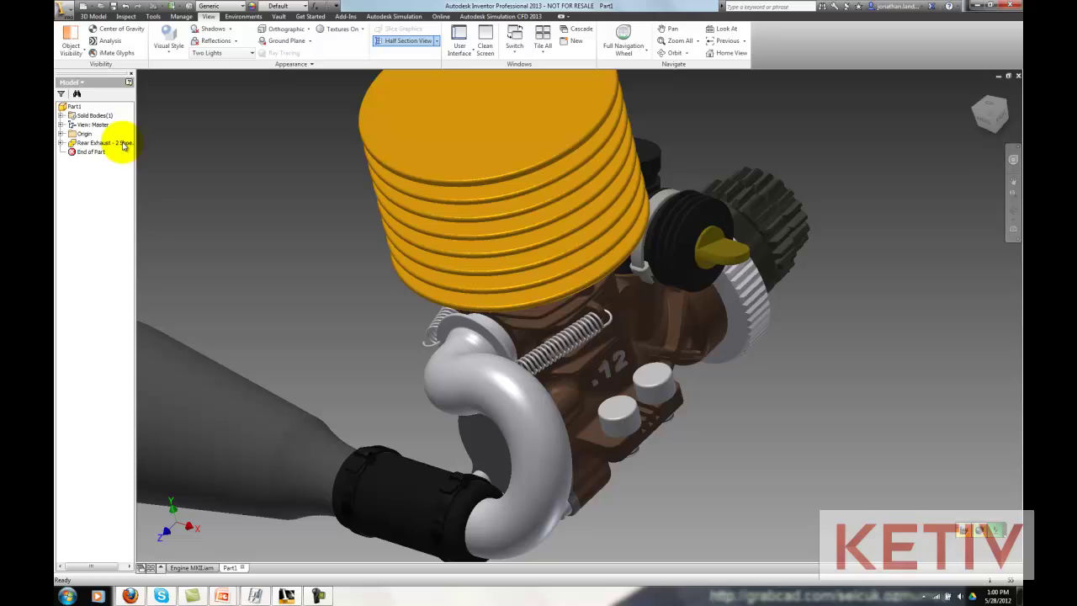
pyautogui.rightClick(126, 141)
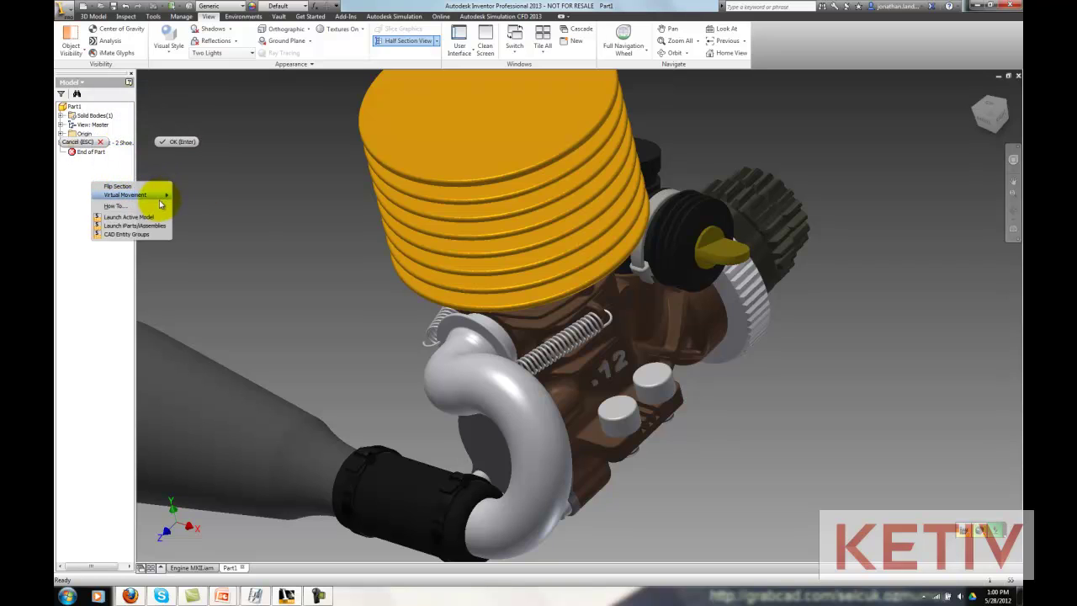
pyautogui.click(206, 152)
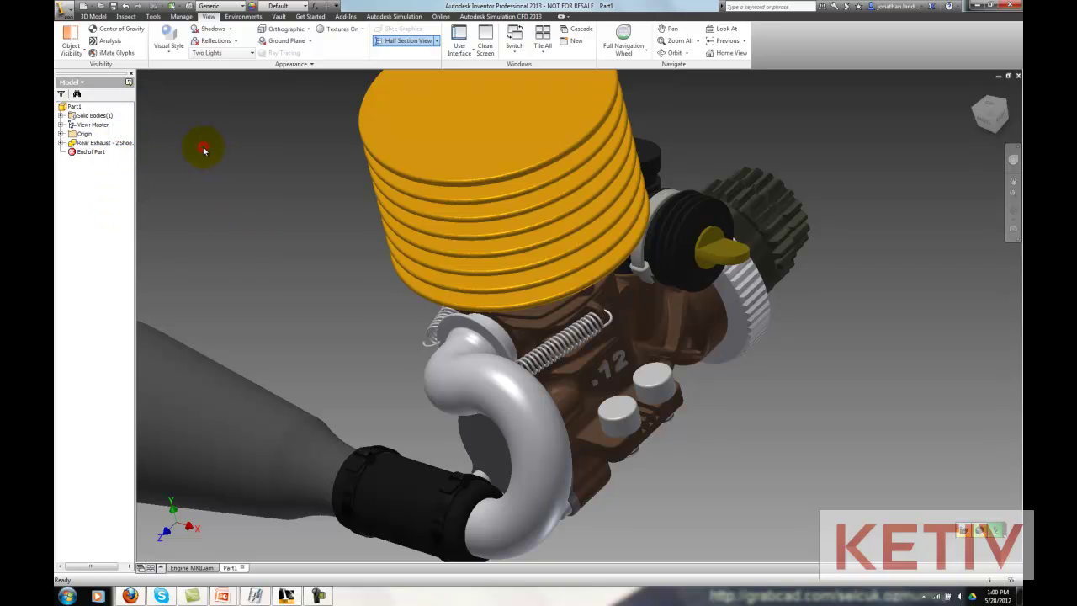
# Edit the derived assembly to raise the visibility threshold to about 43%, then return to Home View
pyautogui.rightClick(109, 144)
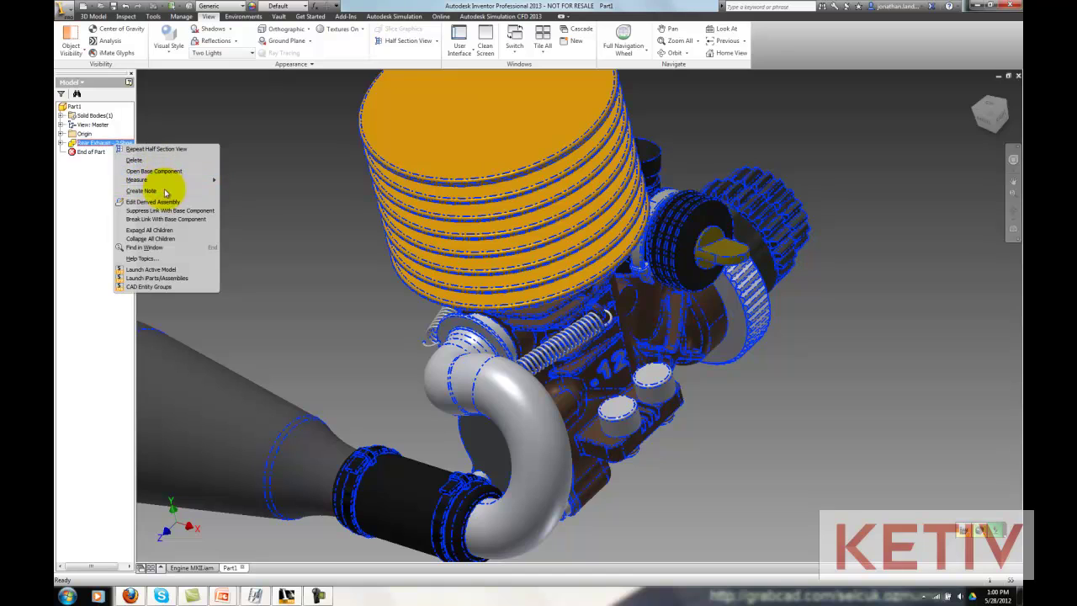
pyautogui.click(160, 202)
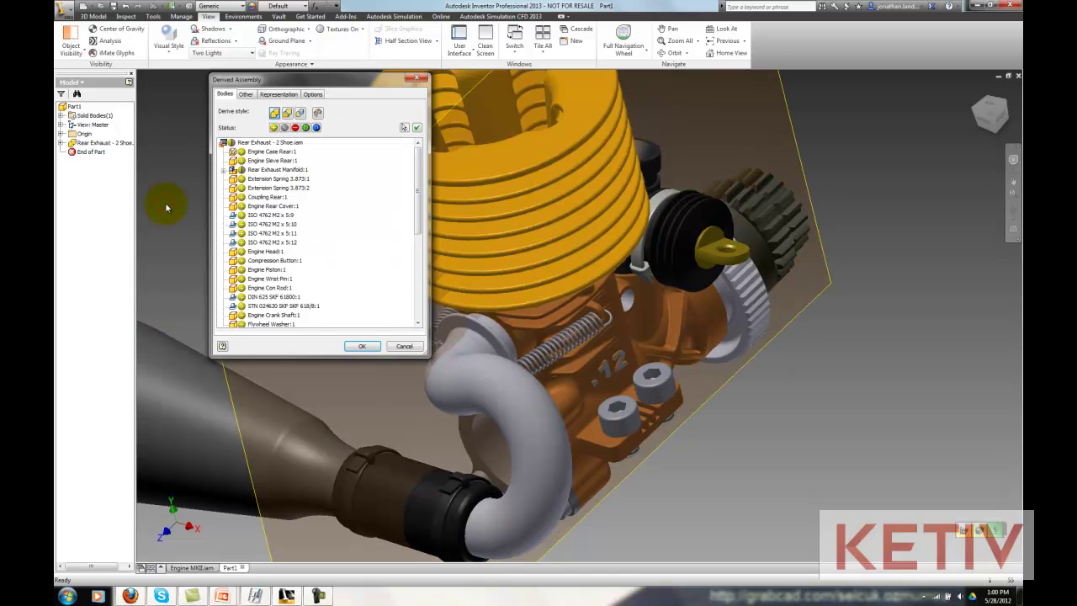
pyautogui.click(312, 93)
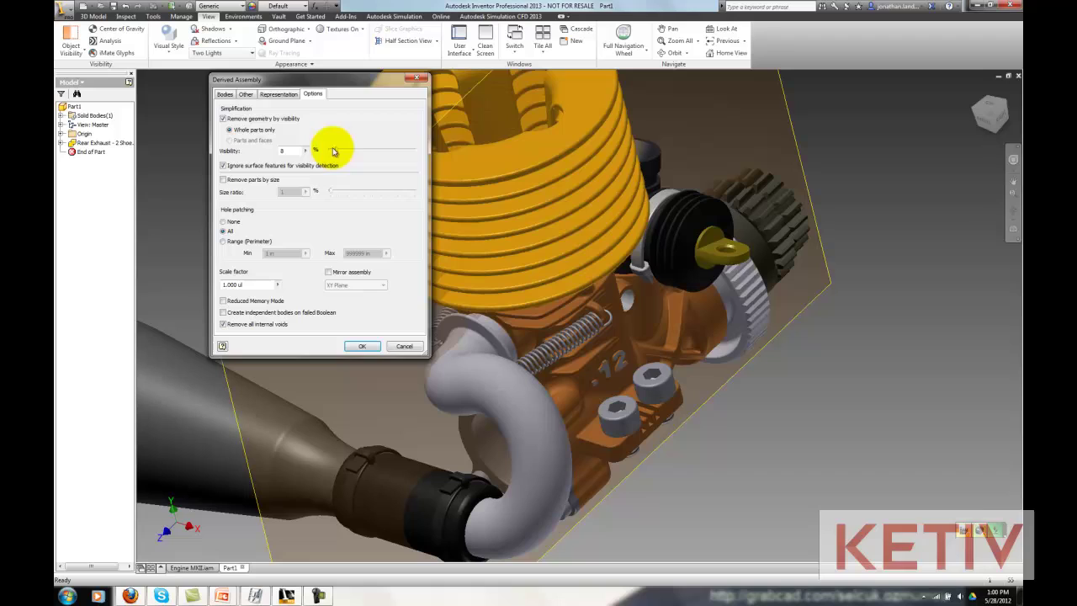
pyautogui.moveTo(336, 150); pyautogui.dragTo(365, 154)
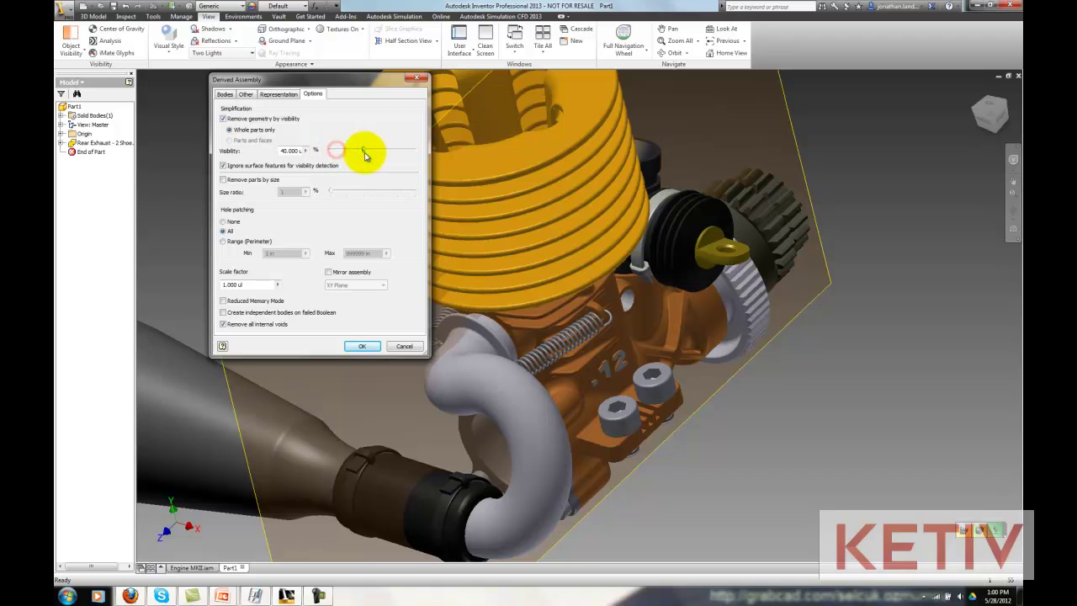
pyautogui.click(356, 346)
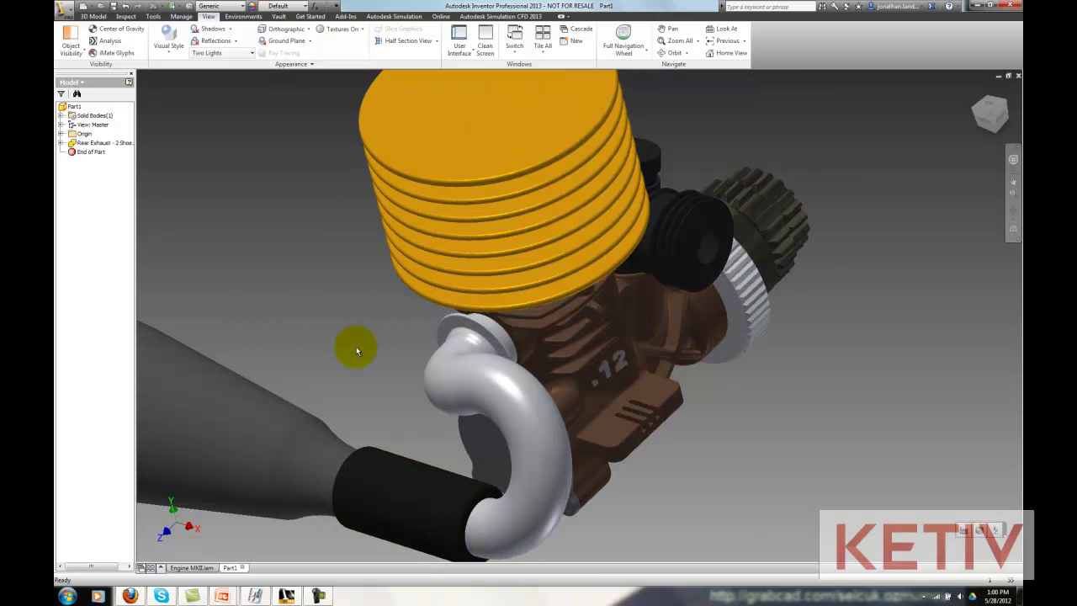
pyautogui.press('F6')
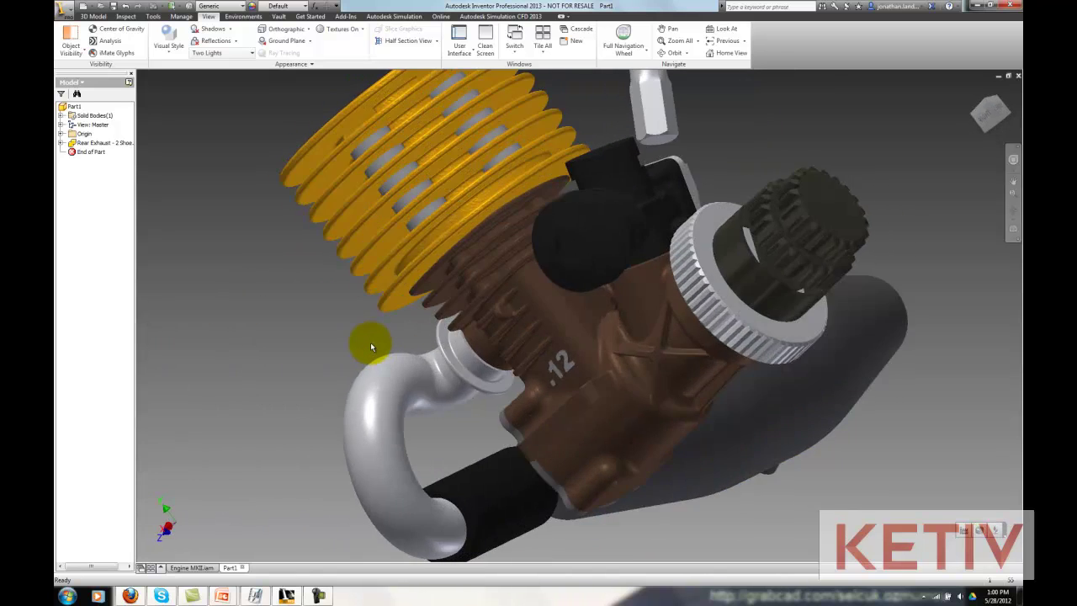